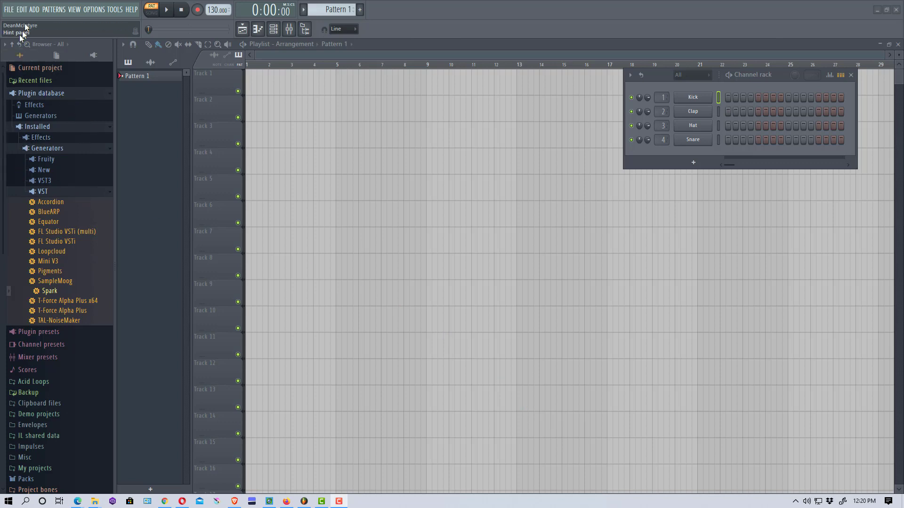
Step: Open and close the project file options, then focus the channel rack
click(9, 10)
click(9, 10)
click(9, 9)
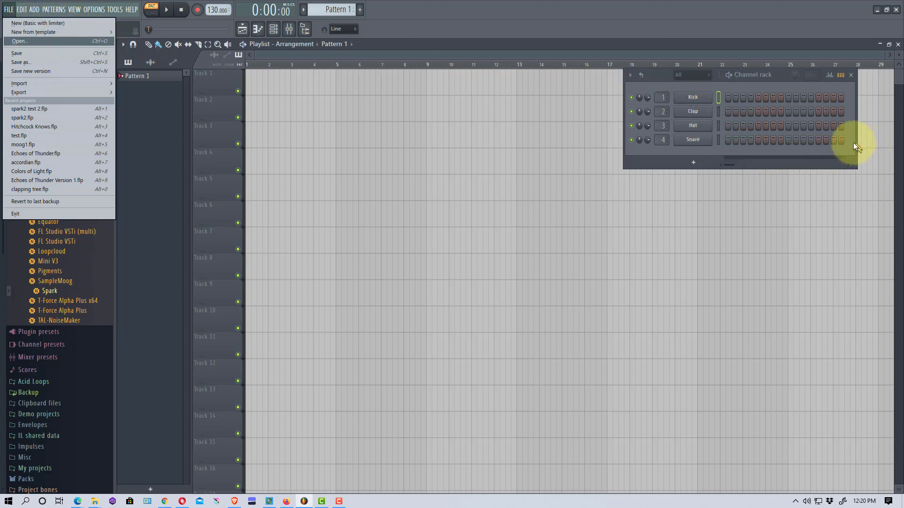
click(856, 84)
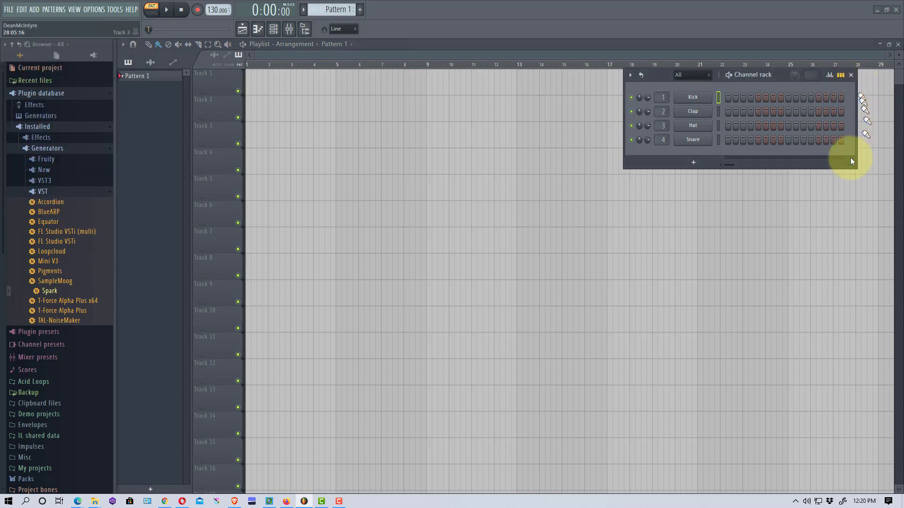
Step: Add a Spark channel, dismiss the MIDI warning, and reposition the Spark 2 window
click(695, 163)
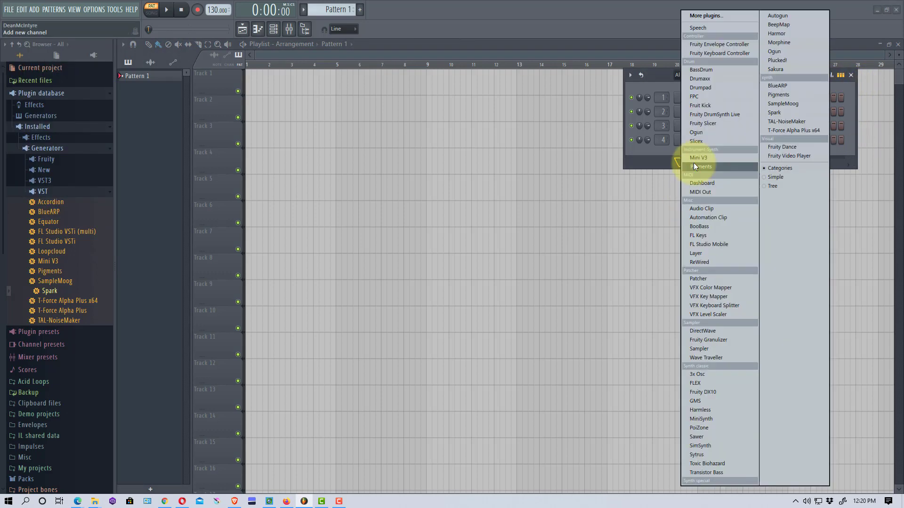
click(803, 112)
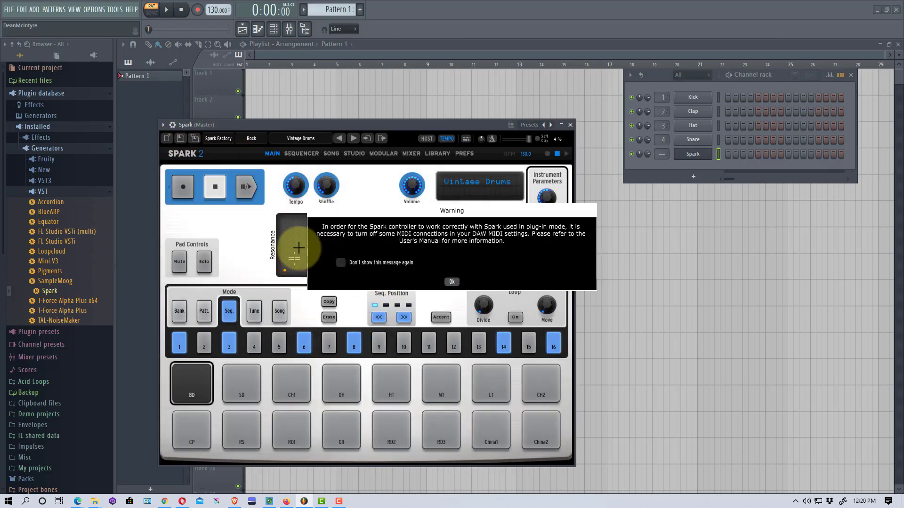
click(451, 282)
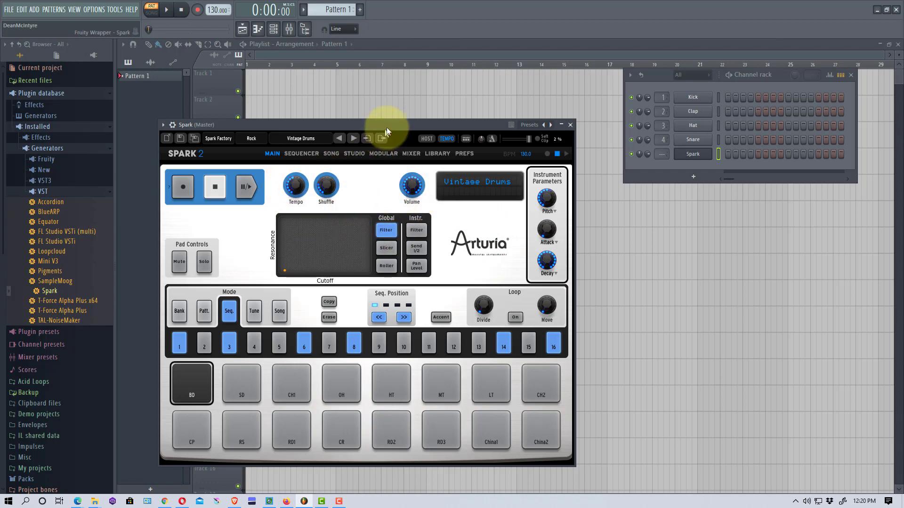
drag(388, 126, 428, 96)
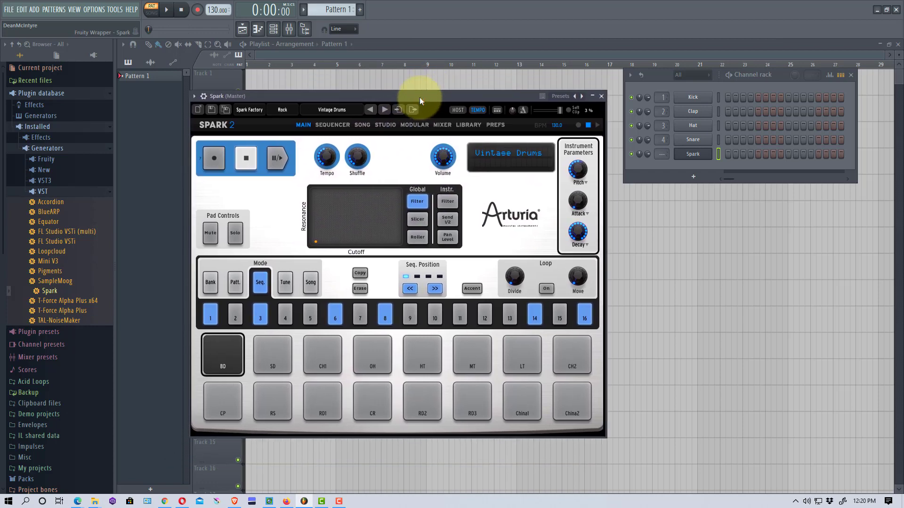
Step: Show Spark's plugin wrapper settings with its MIDI input port set to 11
click(204, 97)
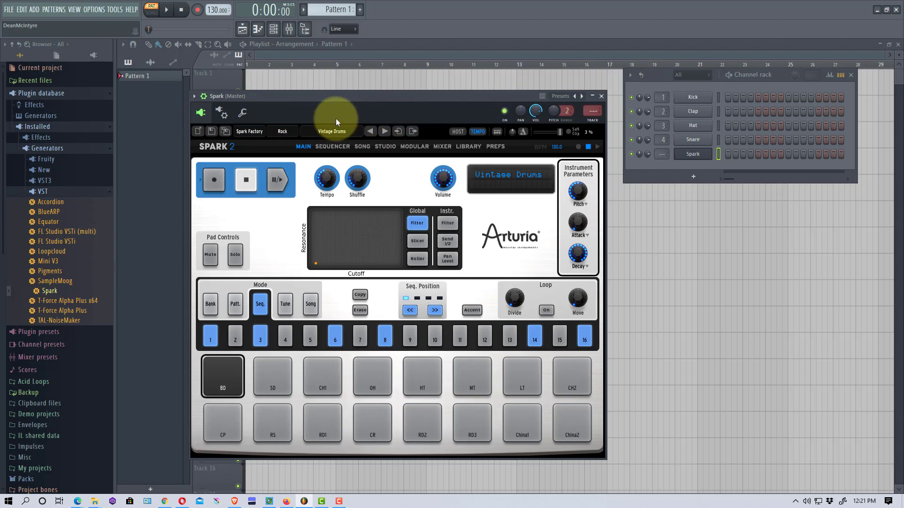
click(225, 114)
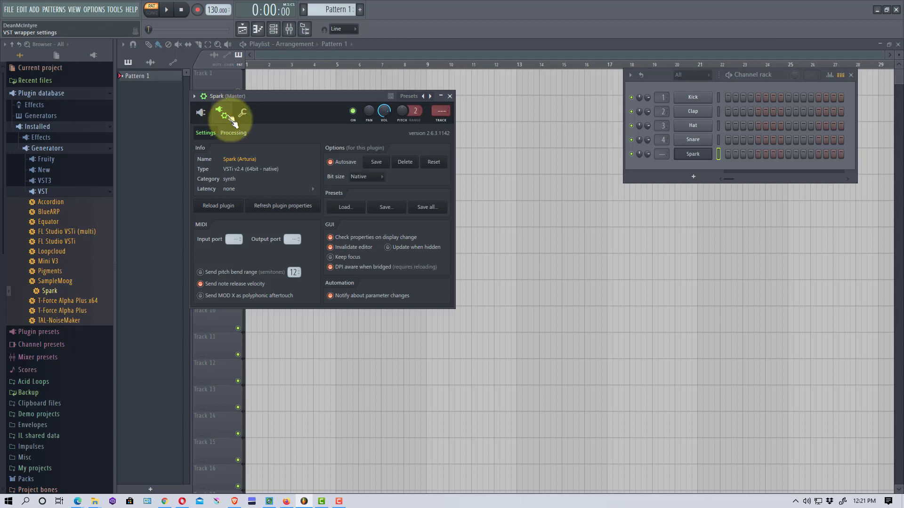
scroll(234, 239, up, 1)
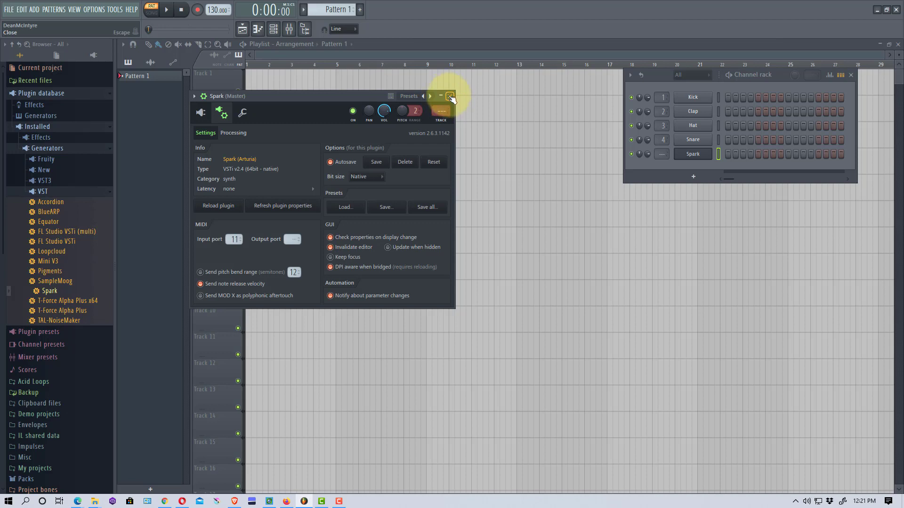
Step: Close Spark and add a MIDI Out channel with output port 11
click(450, 97)
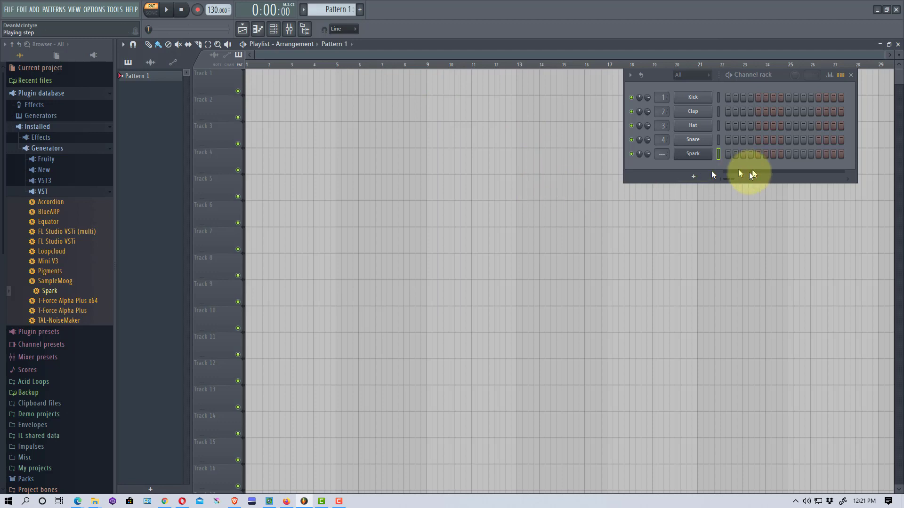
click(694, 181)
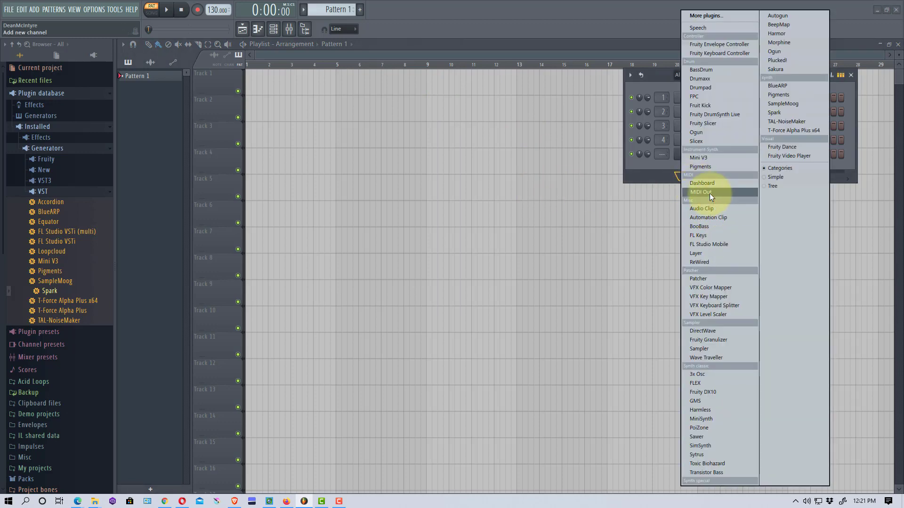
click(710, 193)
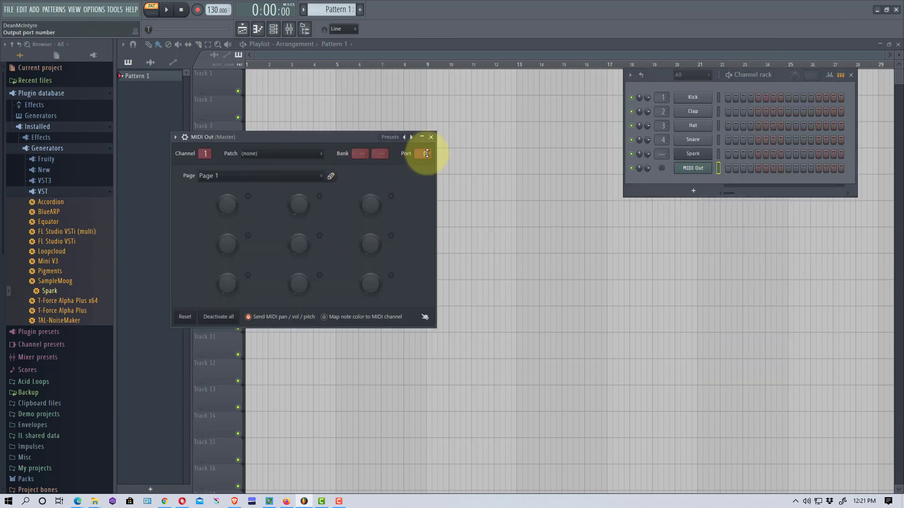
drag(427, 153, 429, 150)
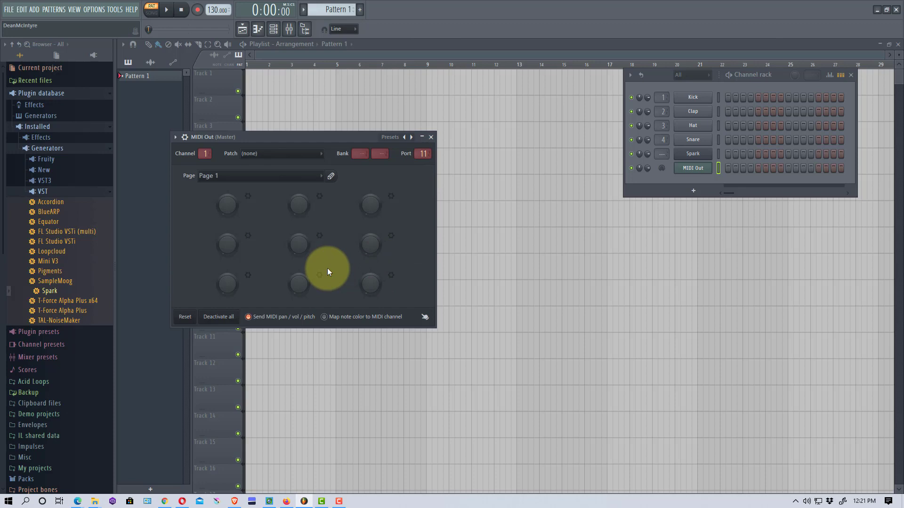
Step: Open MIDI Out's miscellaneous functions page and route the Spark channel to mixer insert 5
click(185, 137)
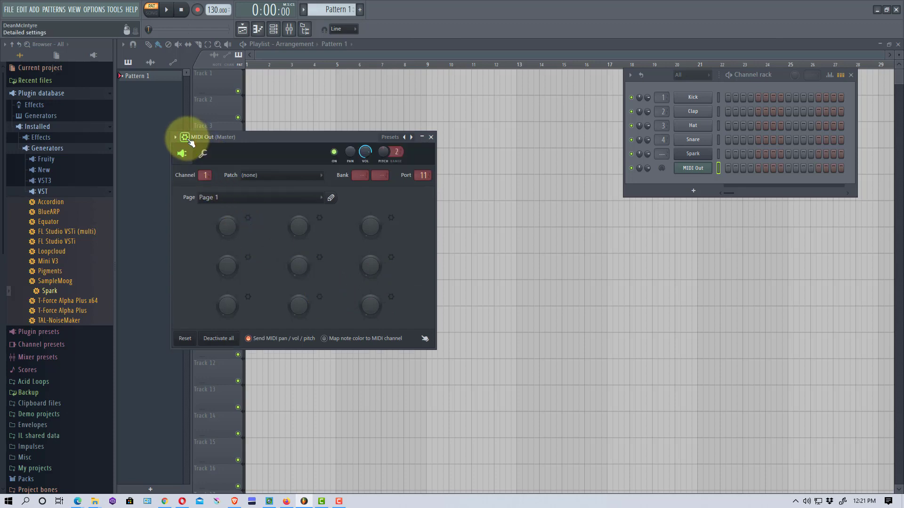
click(203, 153)
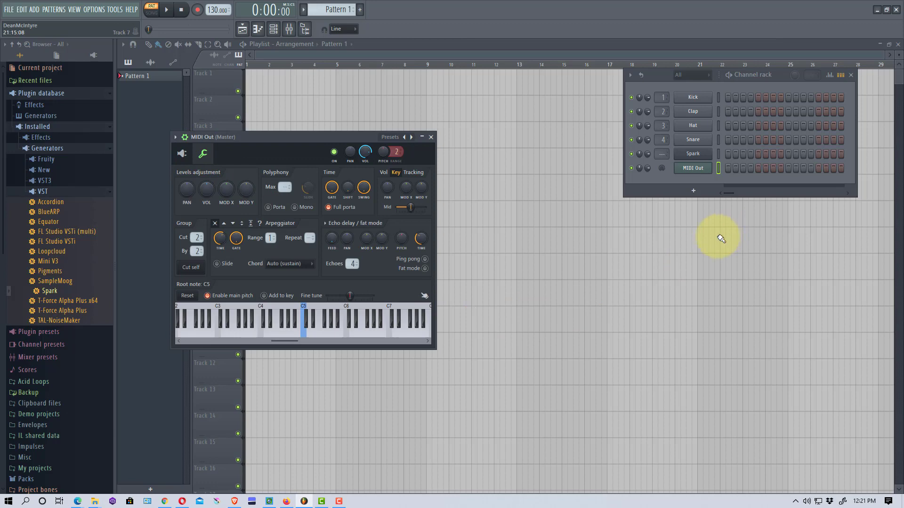
click(665, 155)
mouse_move(665, 155)
mouse_down()
mouse_move(679, 156)
mouse_move(591, 163)
mouse_move(695, 155)
mouse_move(666, 157)
mouse_up()
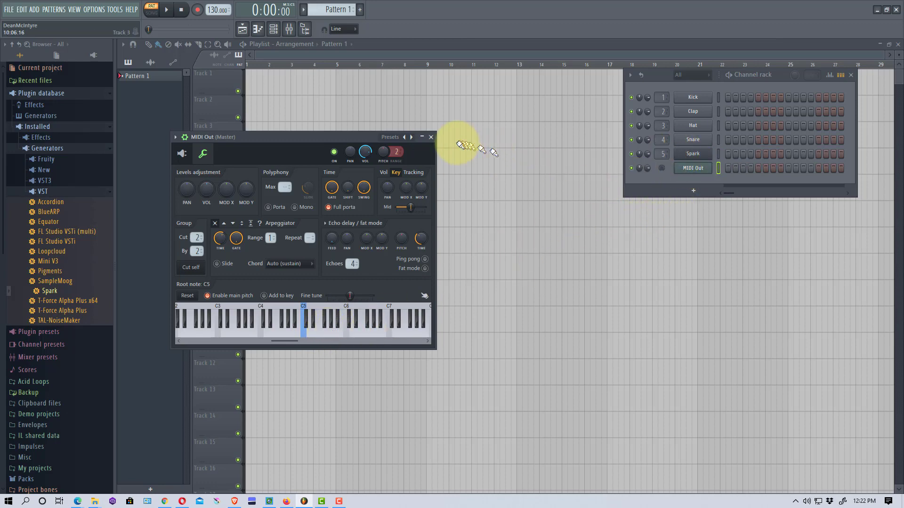
click(692, 154)
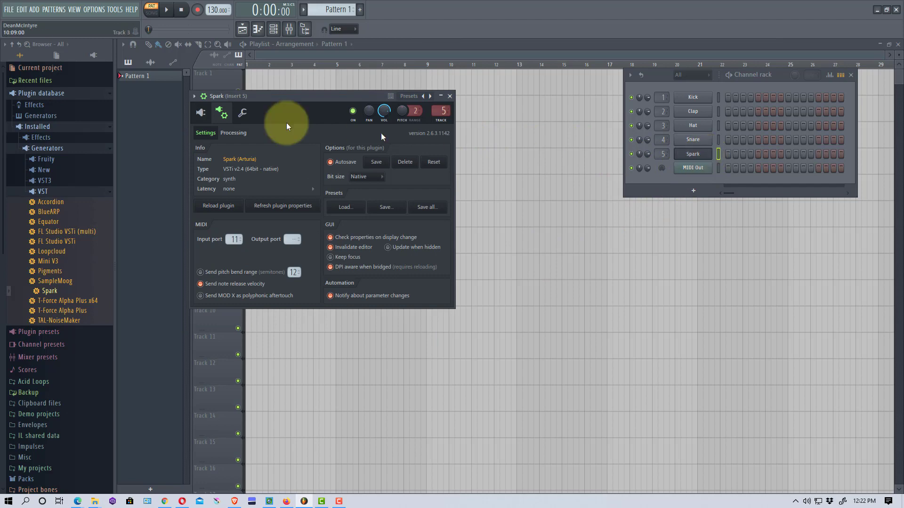
click(212, 113)
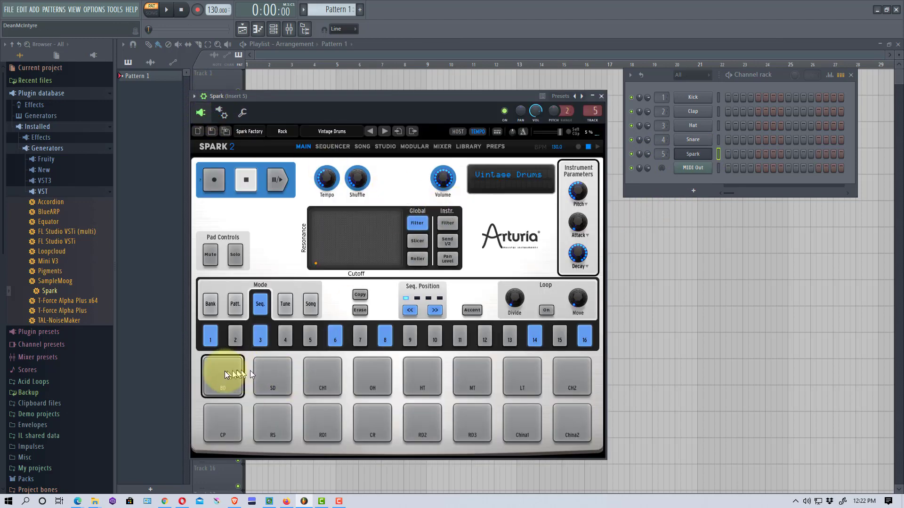
click(273, 372)
click(311, 370)
click(230, 419)
click(358, 416)
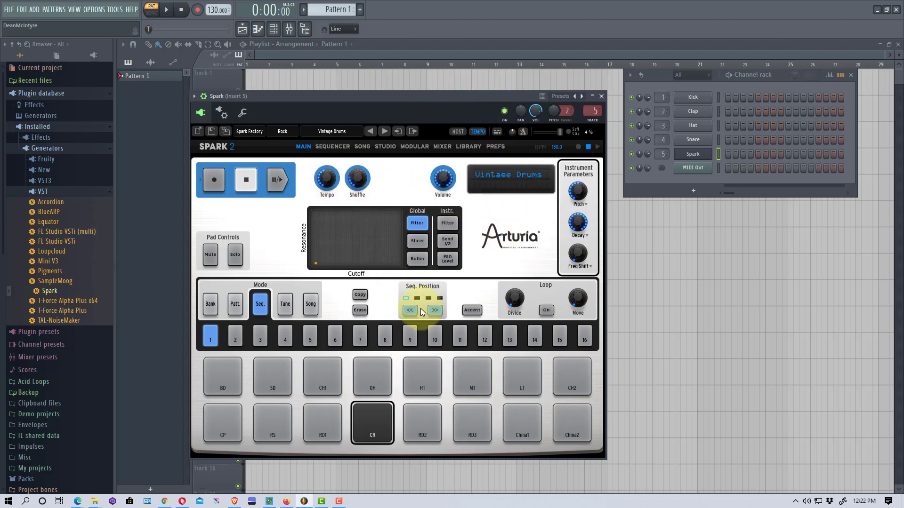
click(283, 180)
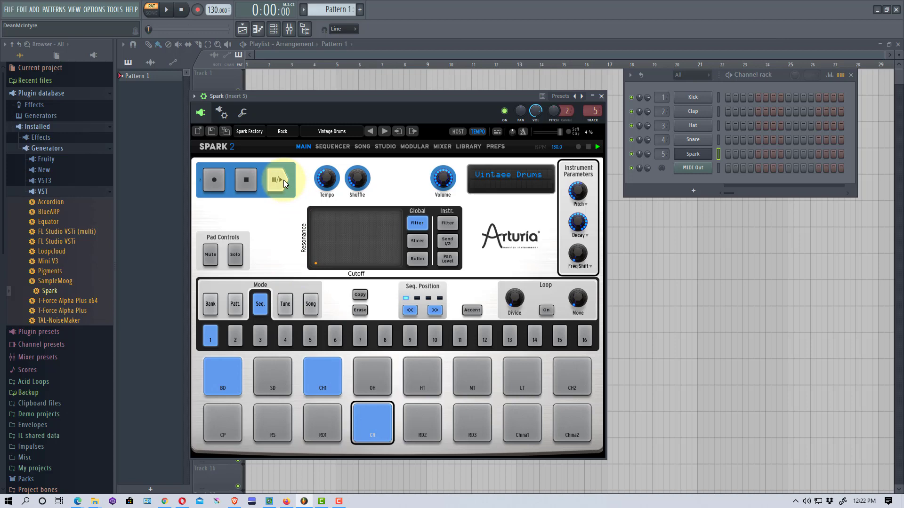
click(245, 178)
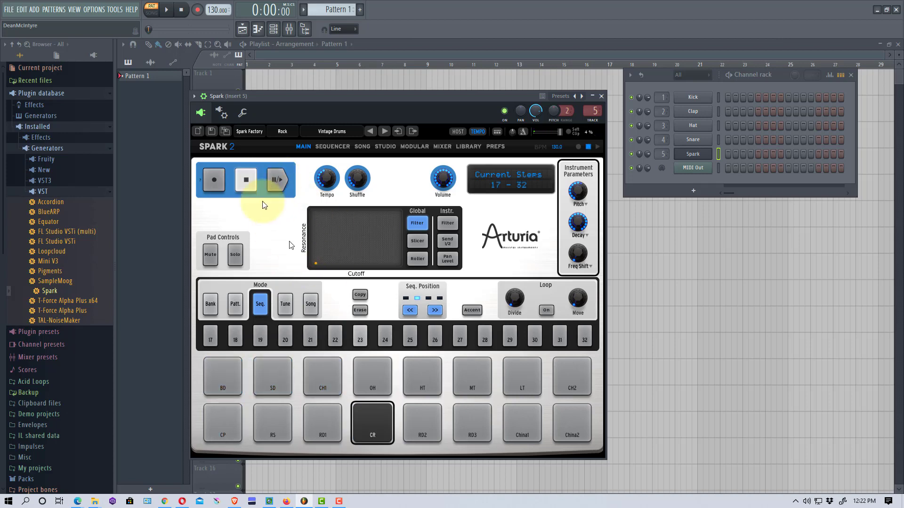
click(332, 147)
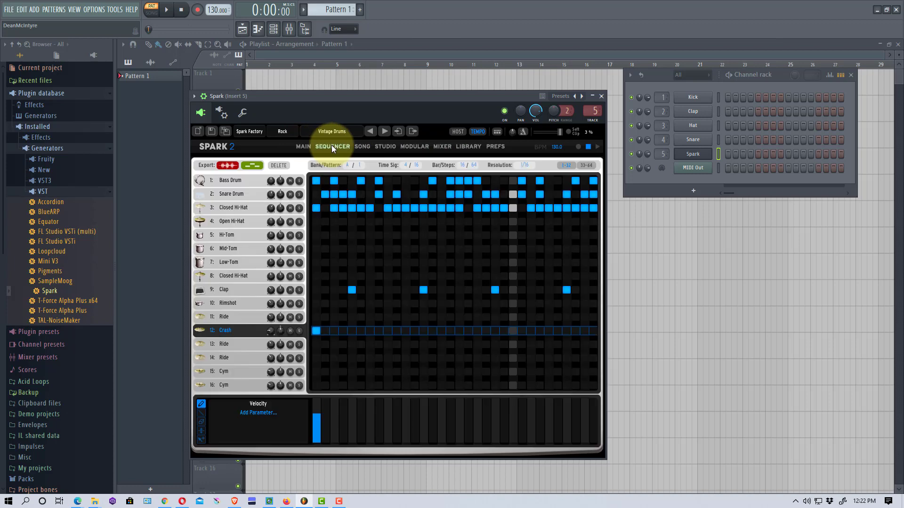
click(303, 147)
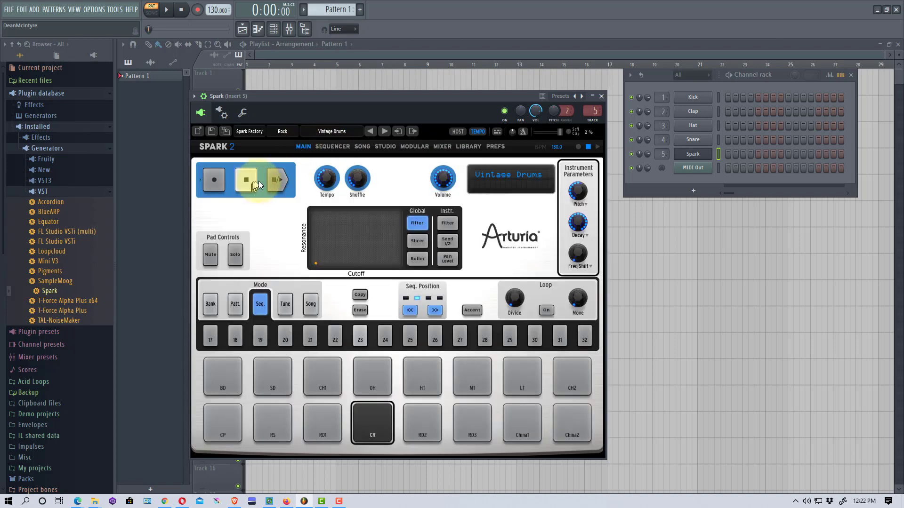
click(286, 180)
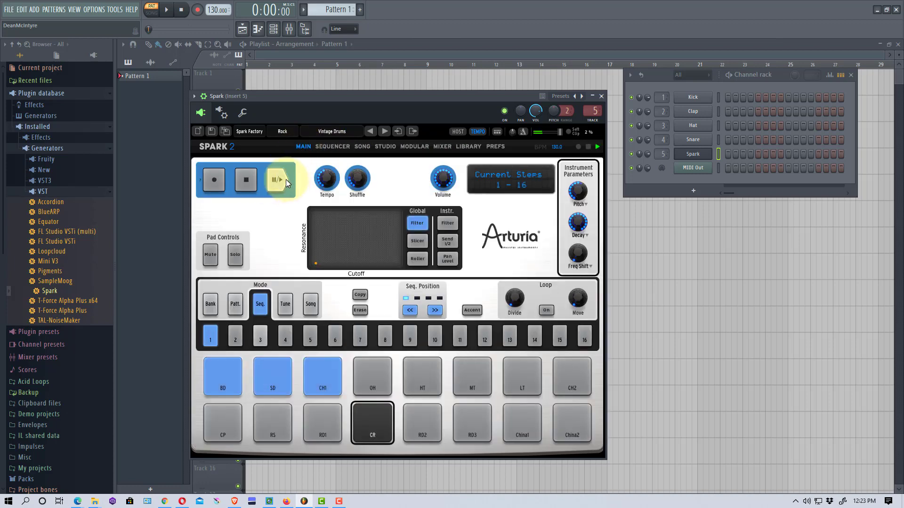
click(246, 181)
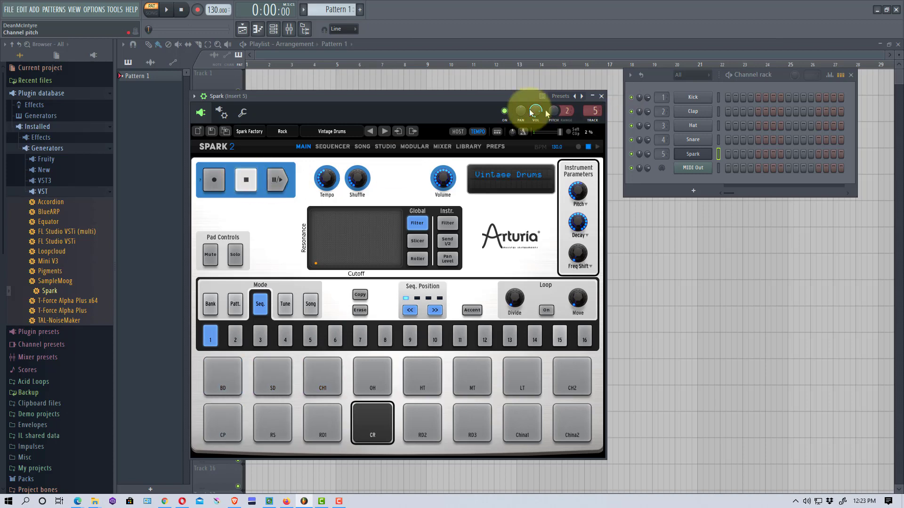
mouse_move(481, 99)
mouse_down()
mouse_move(565, 113)
mouse_move(471, 105)
mouse_up()
click(691, 169)
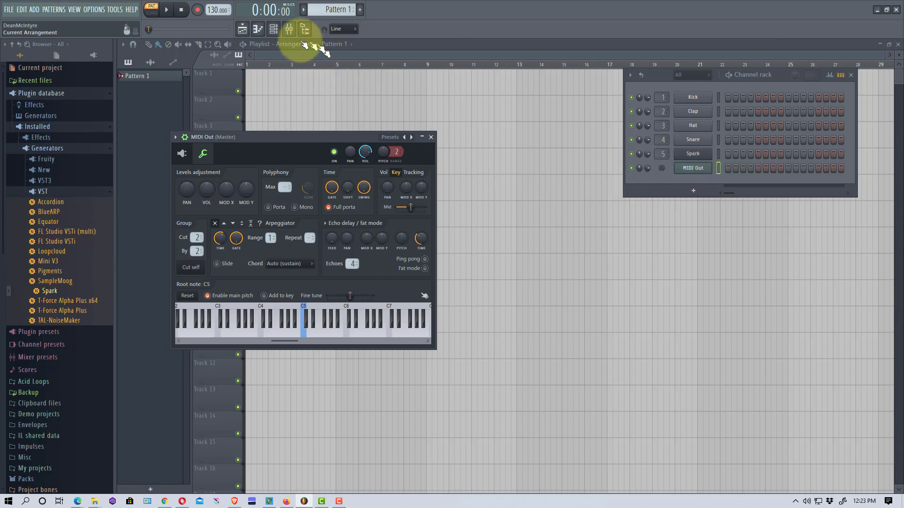
Step: Open MIDI Out's piano roll as a smaller window and place C5 and C#5 notes in bar 1
click(266, 35)
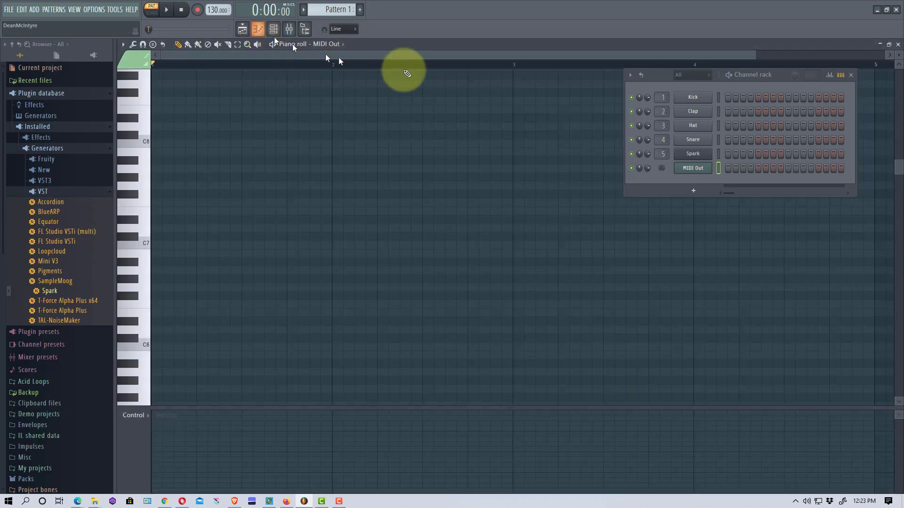
click(890, 45)
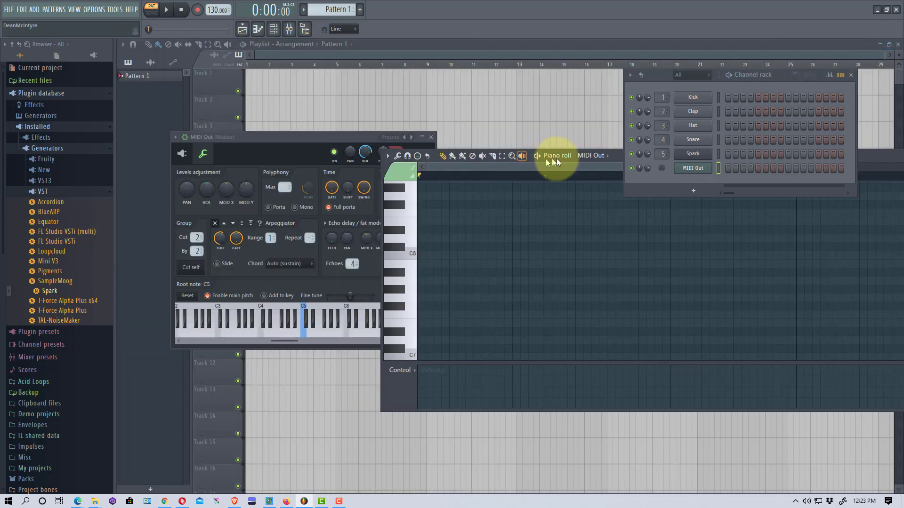
drag(607, 159, 522, 209)
scroll(355, 334, down, 6)
scroll(359, 335, down, 5)
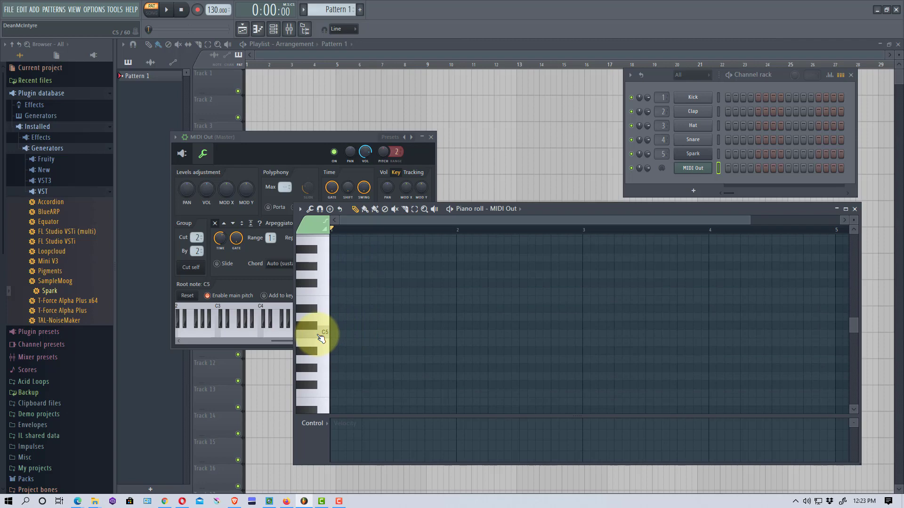
click(331, 275)
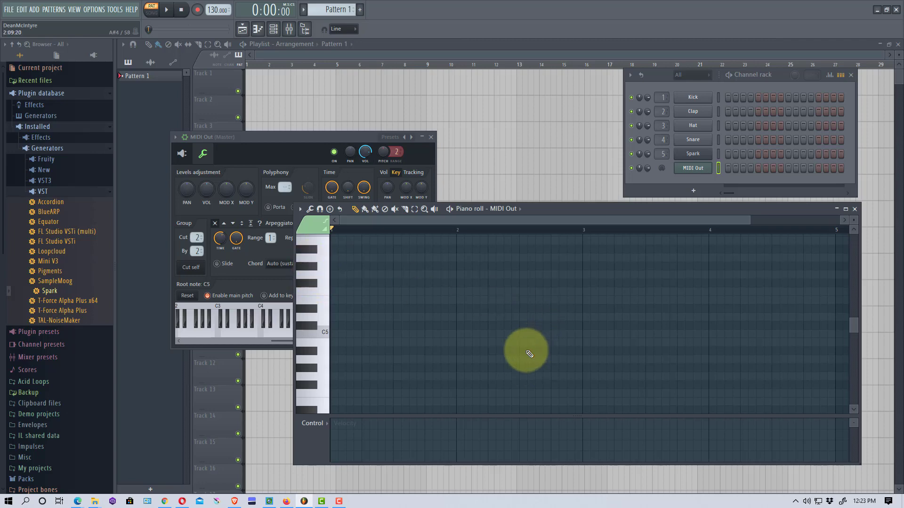
click(336, 335)
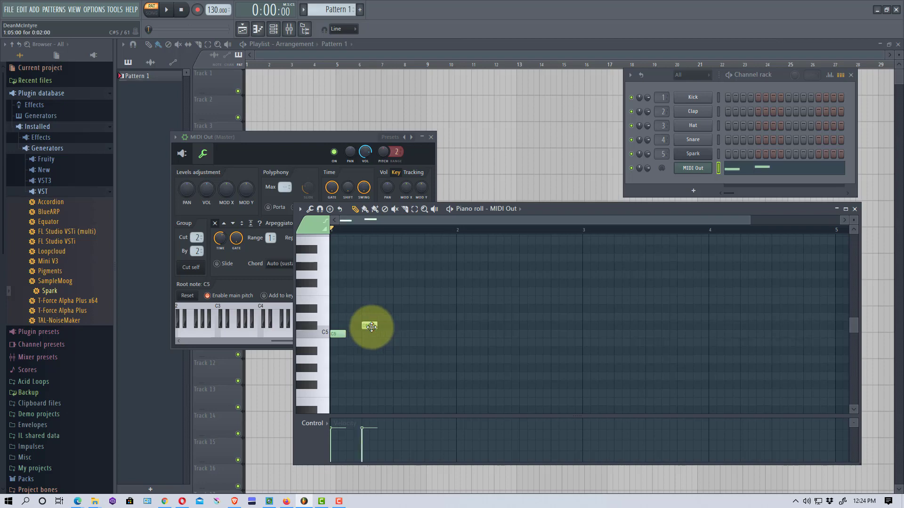
Step: Play the four-note pattern twice to audition it, stopping each time
click(168, 10)
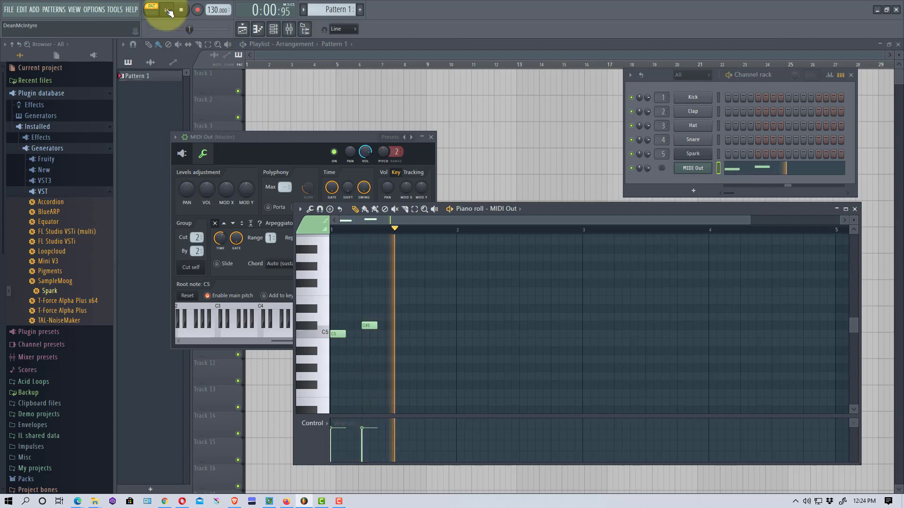
click(181, 11)
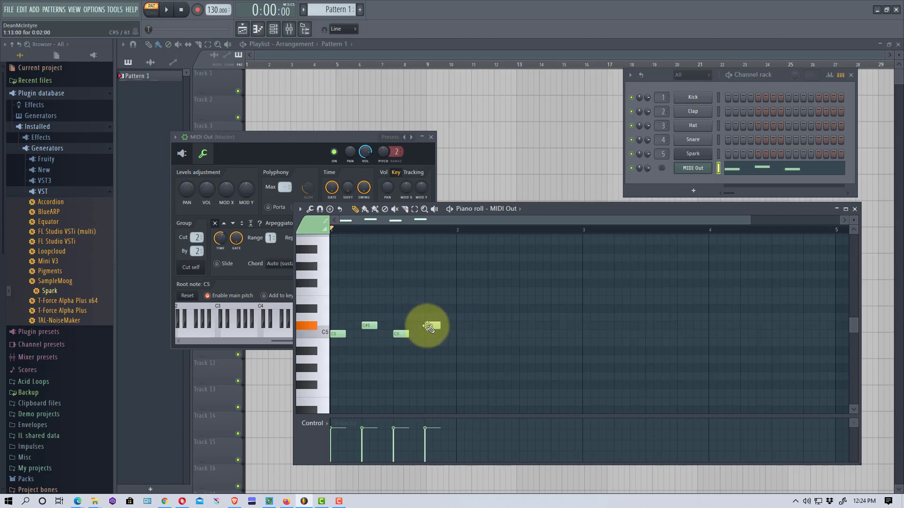
click(167, 10)
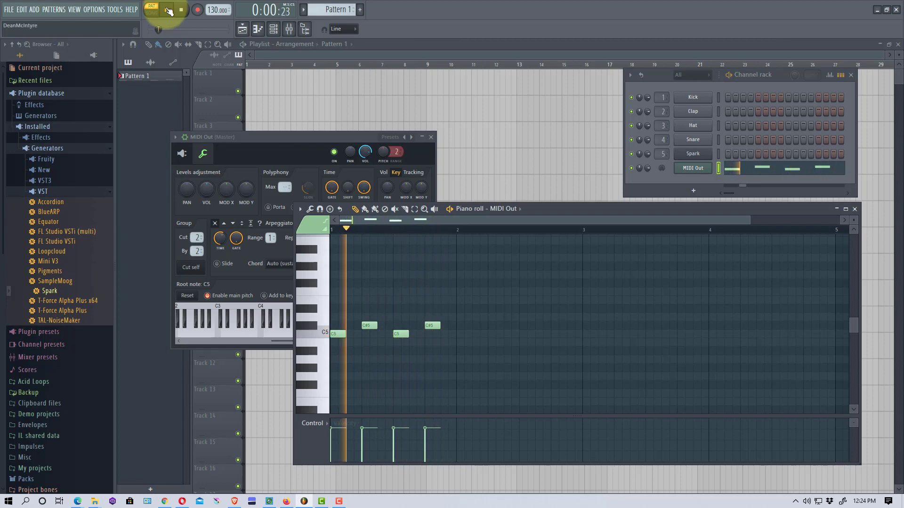
click(183, 11)
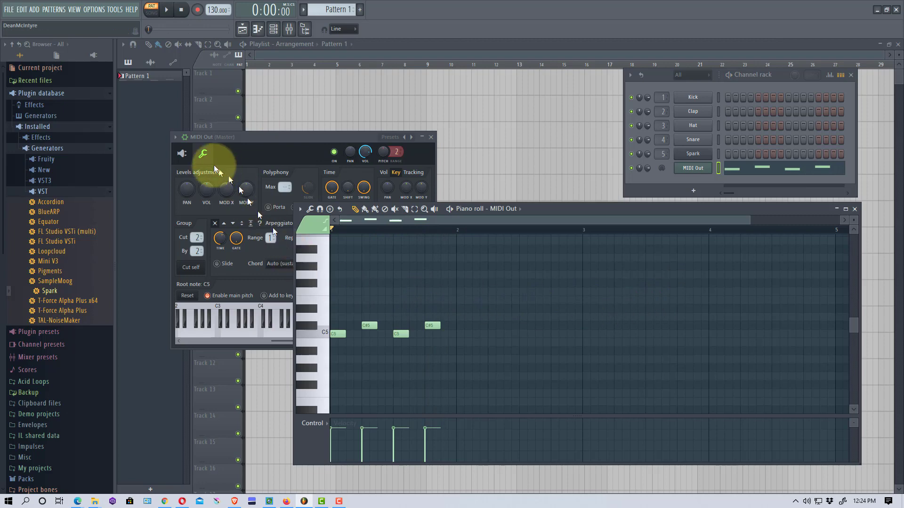
Step: Open the Spark 2 window and place the piano roll beside it
click(702, 159)
drag(510, 96, 475, 23)
drag(618, 207, 824, 206)
Step: Play the pattern while viewing Spark's MIXER page, then return to MAIN and stop
click(166, 9)
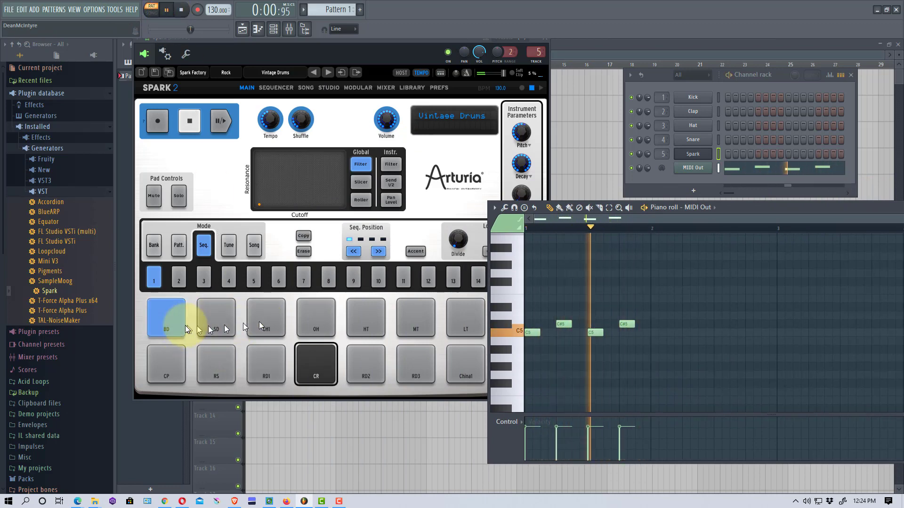
click(386, 88)
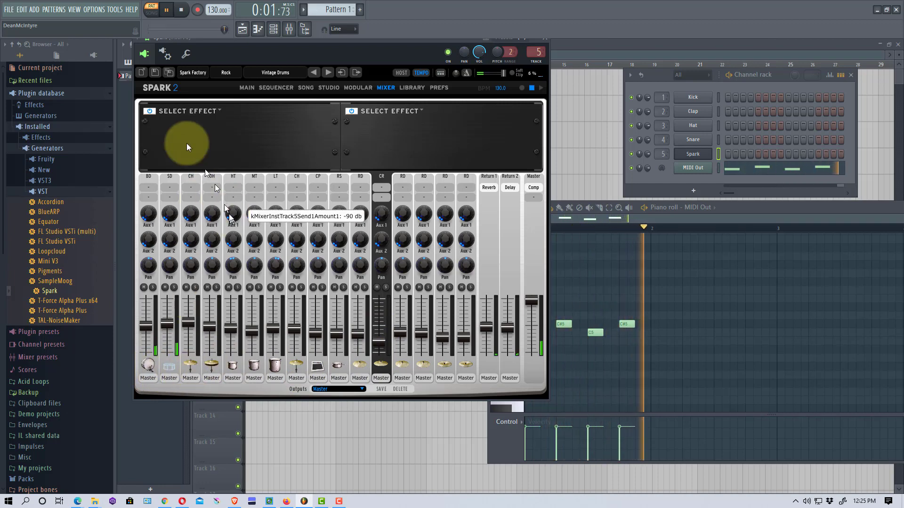
click(246, 88)
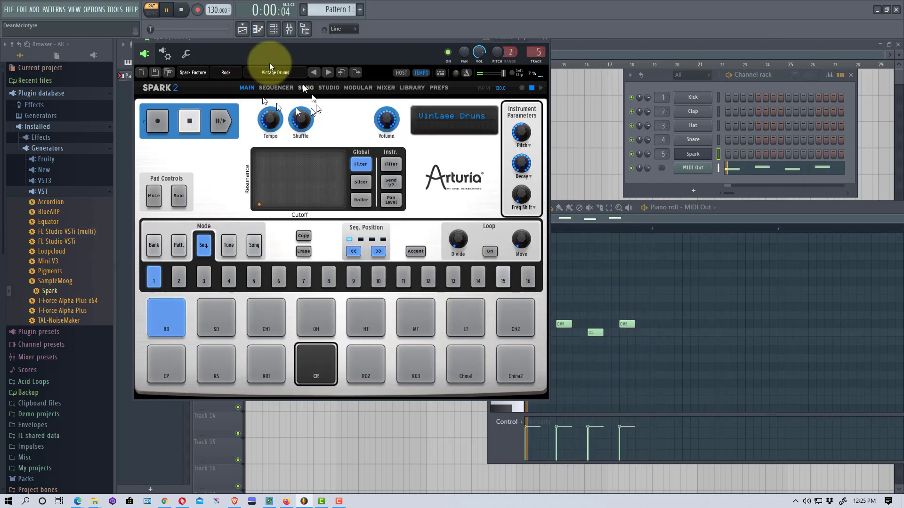
click(181, 9)
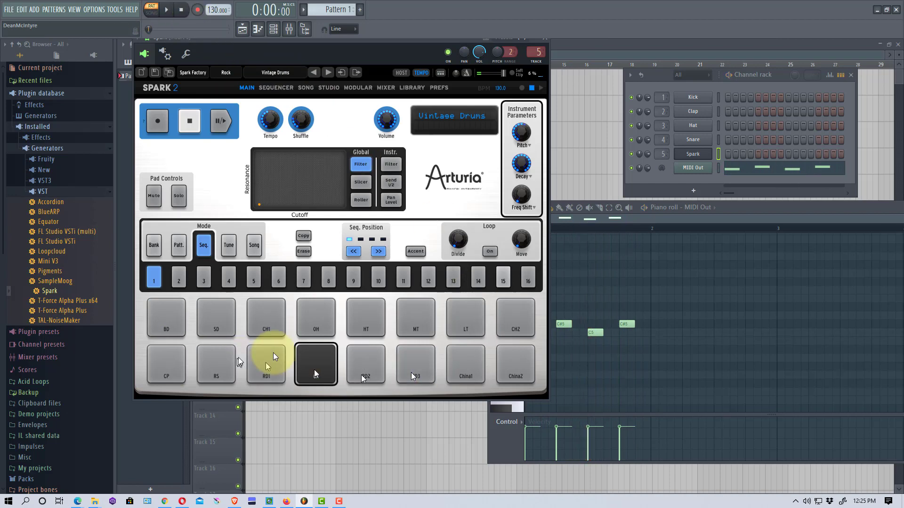
Step: Add D5 notes across the first bar of the MIDI Out pattern and start playback
drag(726, 214, 729, 206)
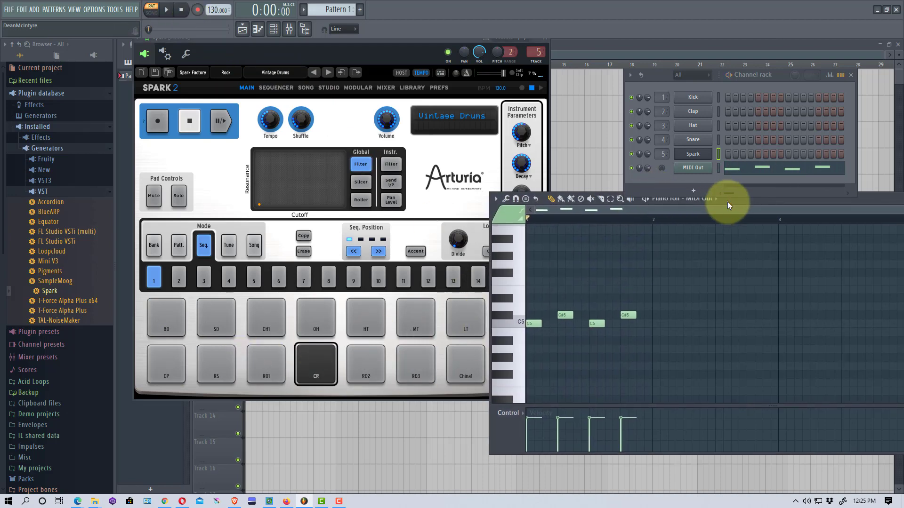
click(565, 306)
drag(578, 306, 608, 307)
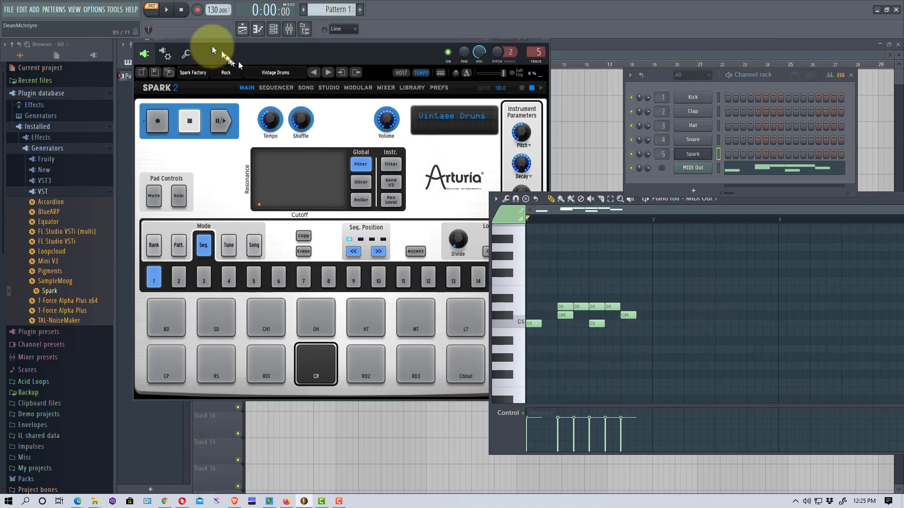
click(169, 10)
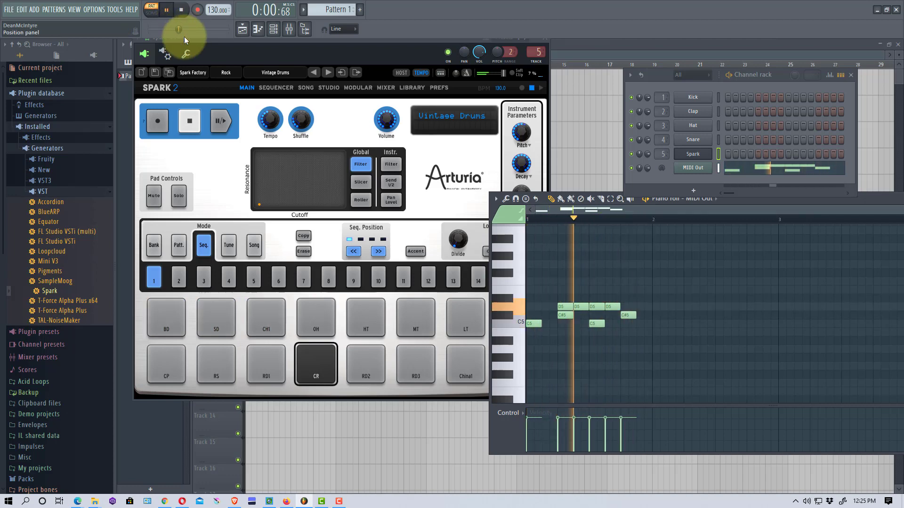
Step: Stop playback of the C5, C#5 and D5 pattern
click(181, 10)
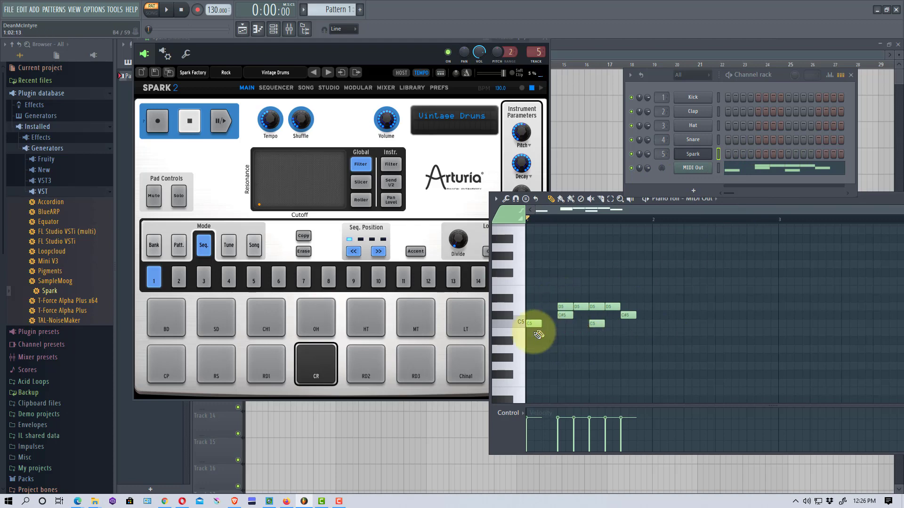
Step: Open the Mixer, adjust the Insert 5 fader during playback, then bring the piano roll forward
click(289, 30)
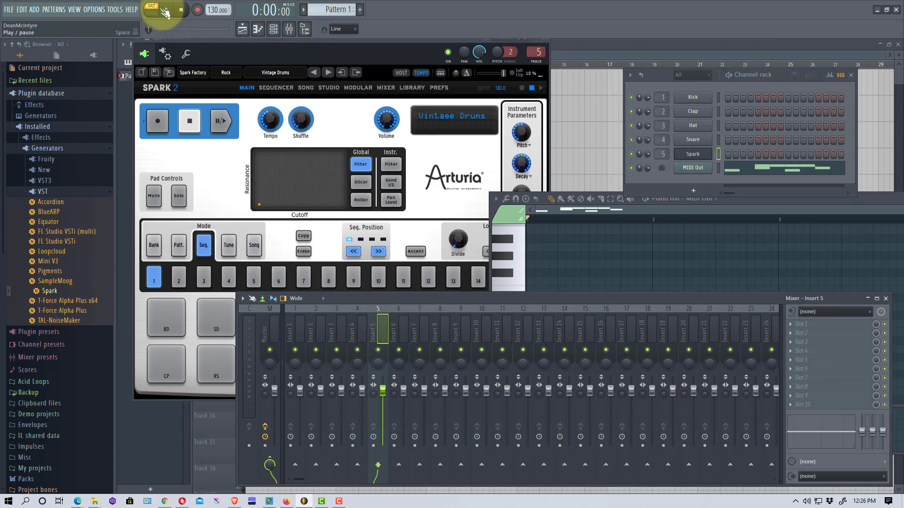
click(166, 9)
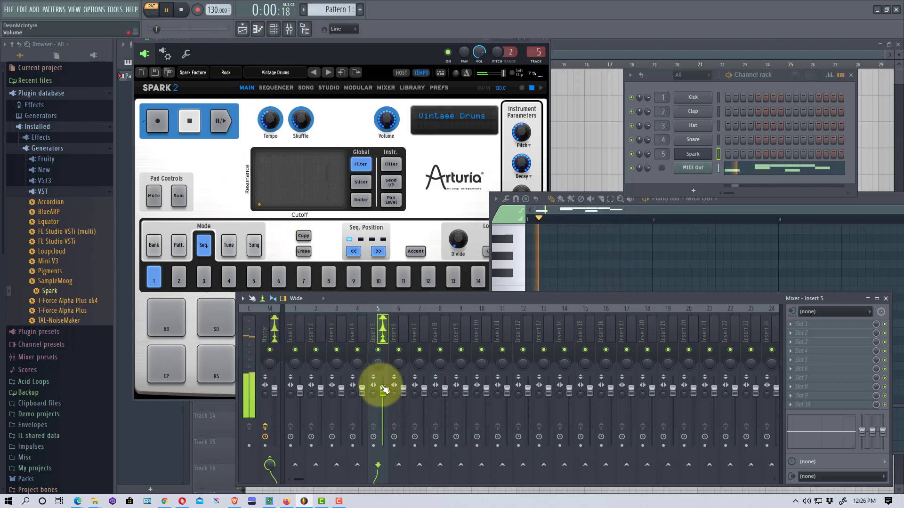
mouse_move(384, 389)
mouse_down()
mouse_move(384, 430)
mouse_move(383, 391)
mouse_up()
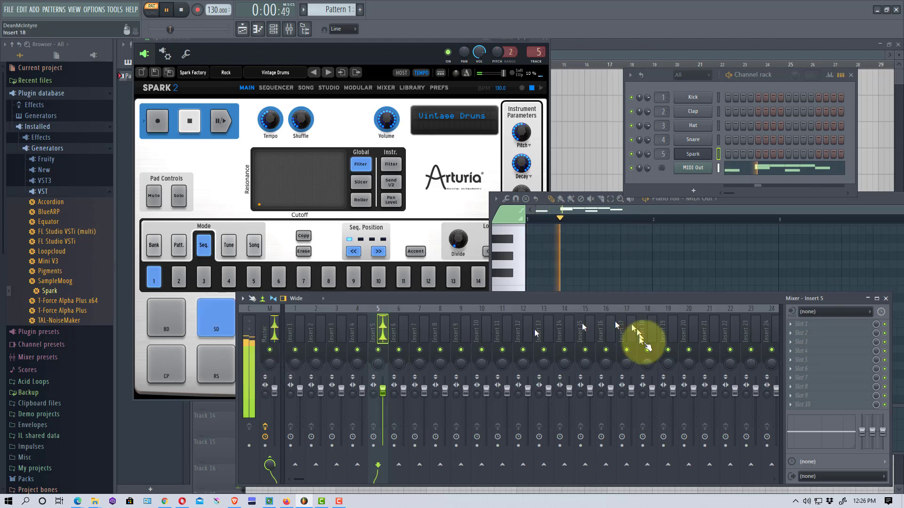
click(181, 10)
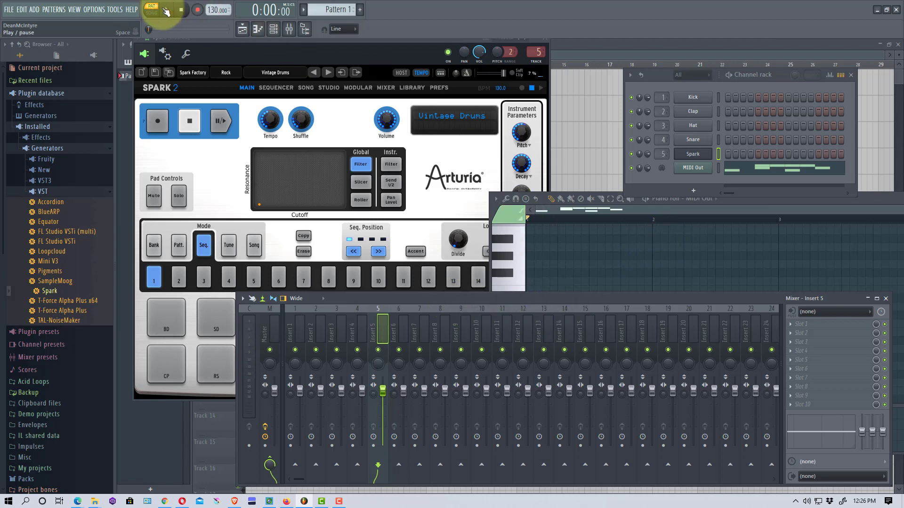
click(168, 10)
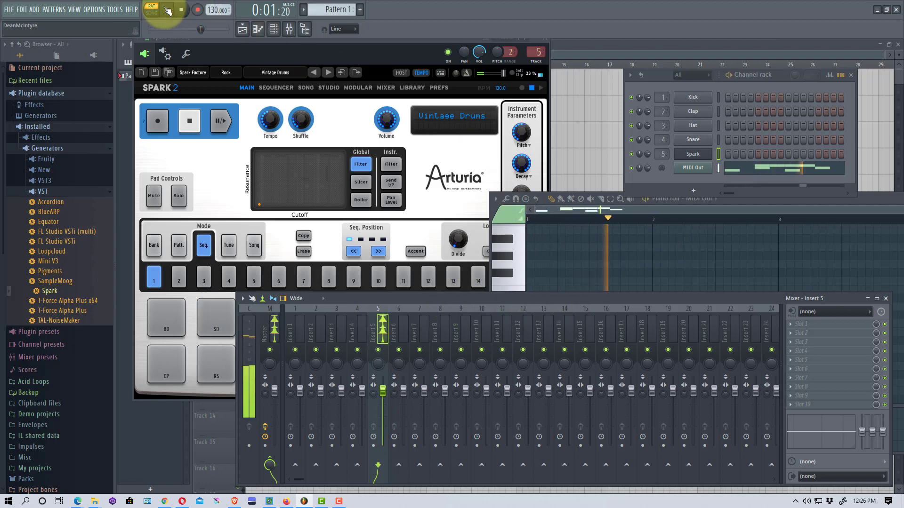
click(168, 10)
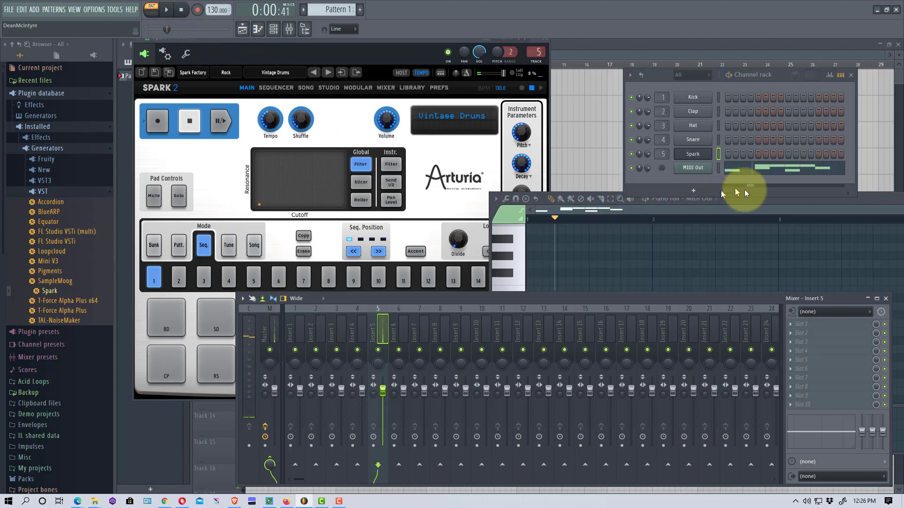
click(875, 196)
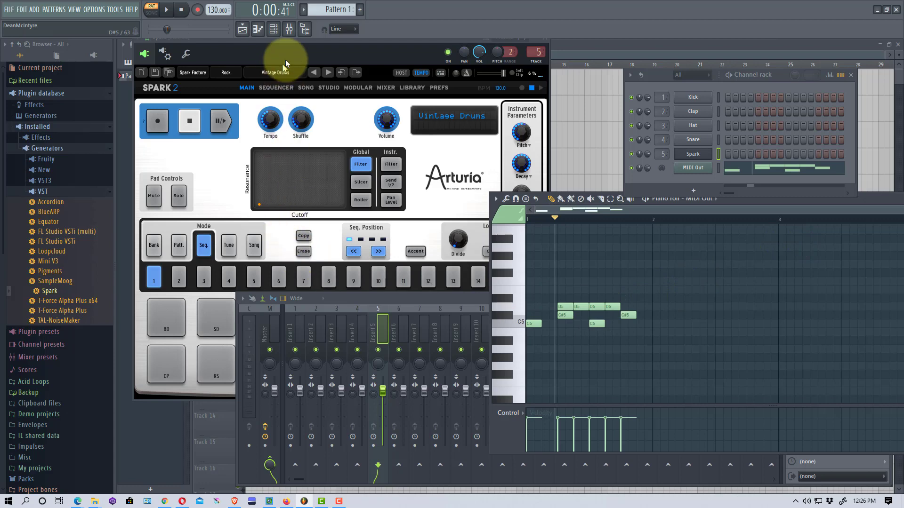
Step: Switch Spark to its MIXER page, raise the CH level to -2 dB during playback, and reposition the window
click(320, 52)
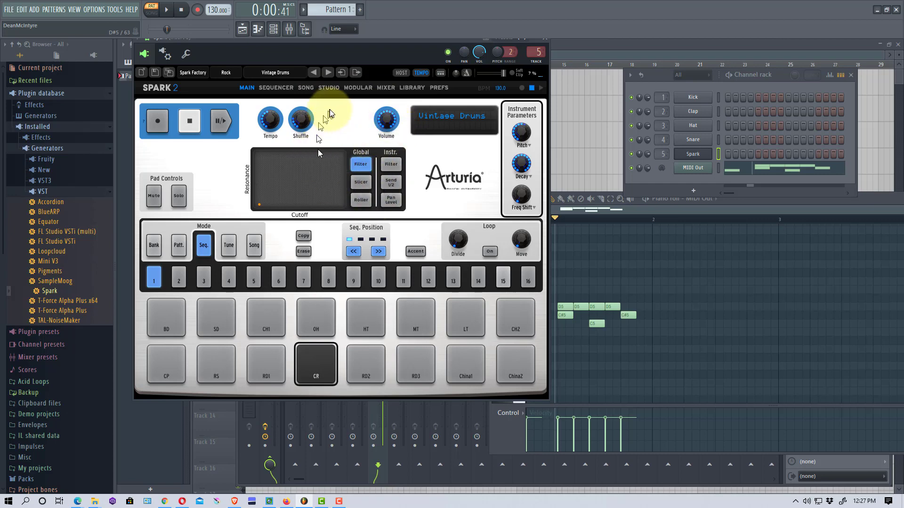
click(387, 88)
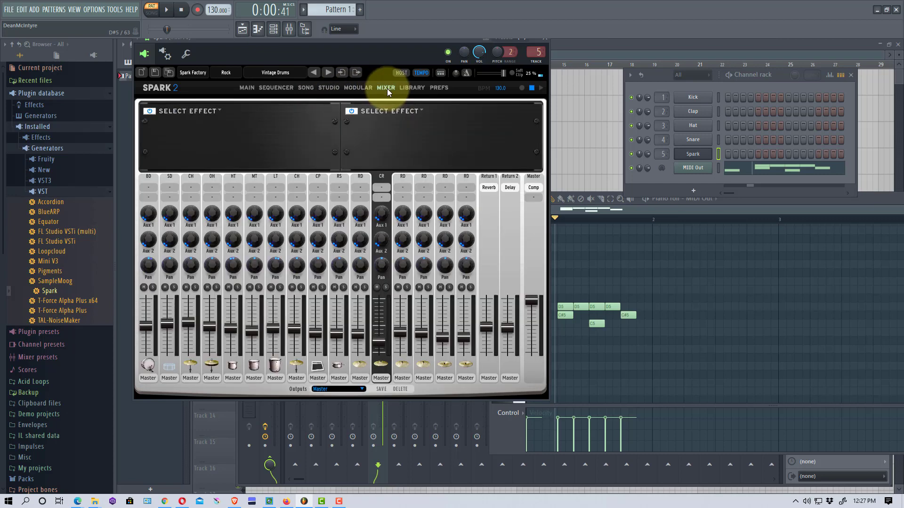
click(168, 10)
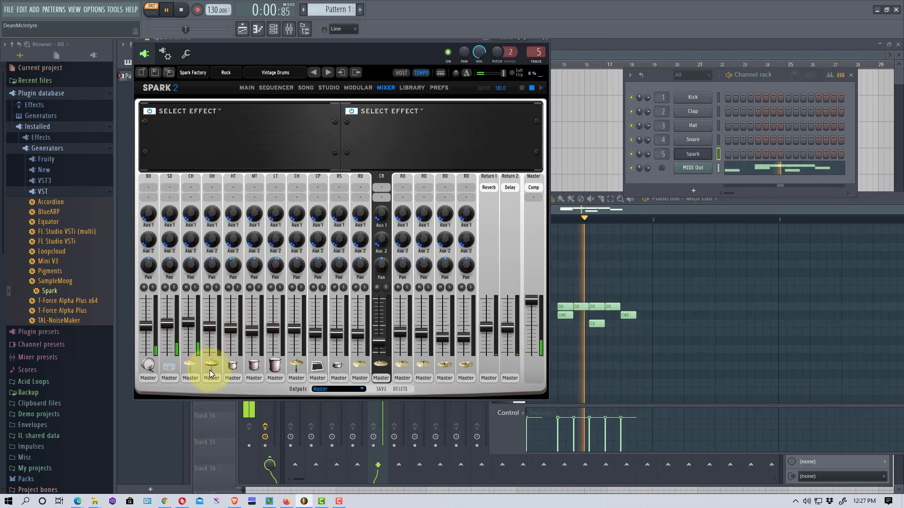
drag(188, 321, 190, 282)
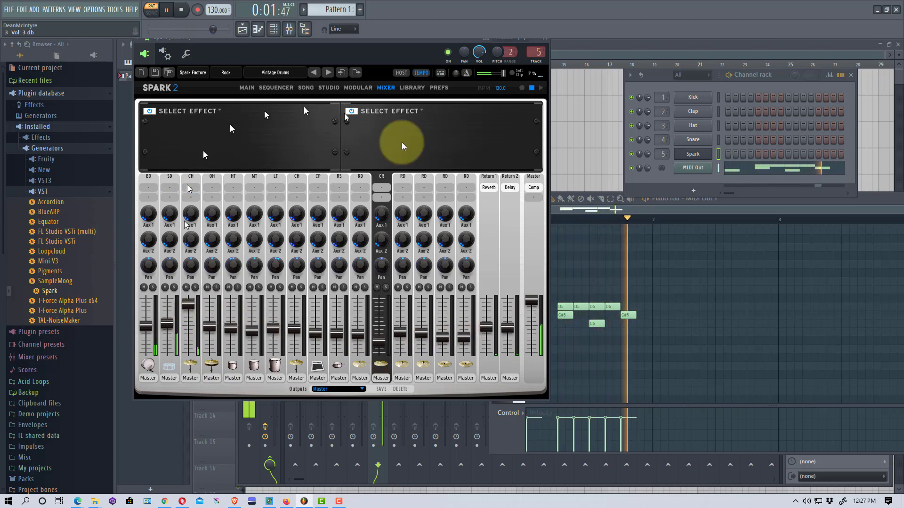
click(182, 10)
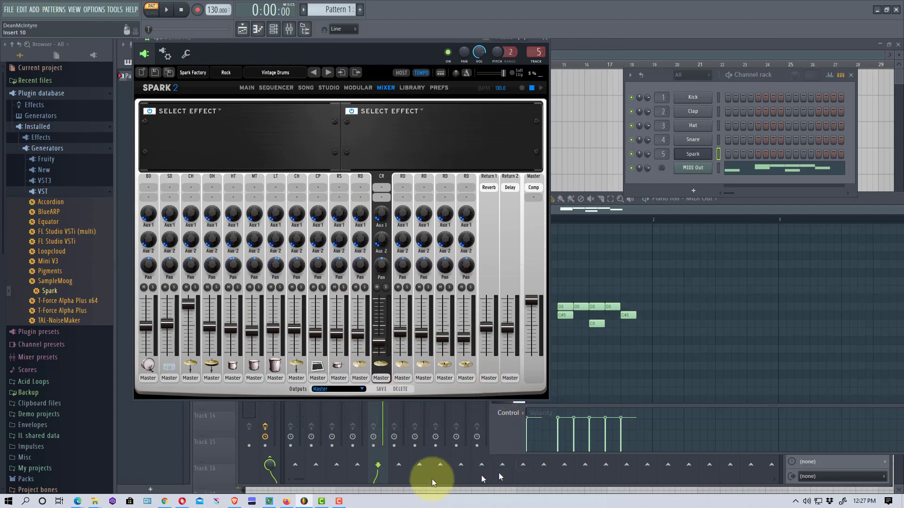
drag(382, 55, 397, 81)
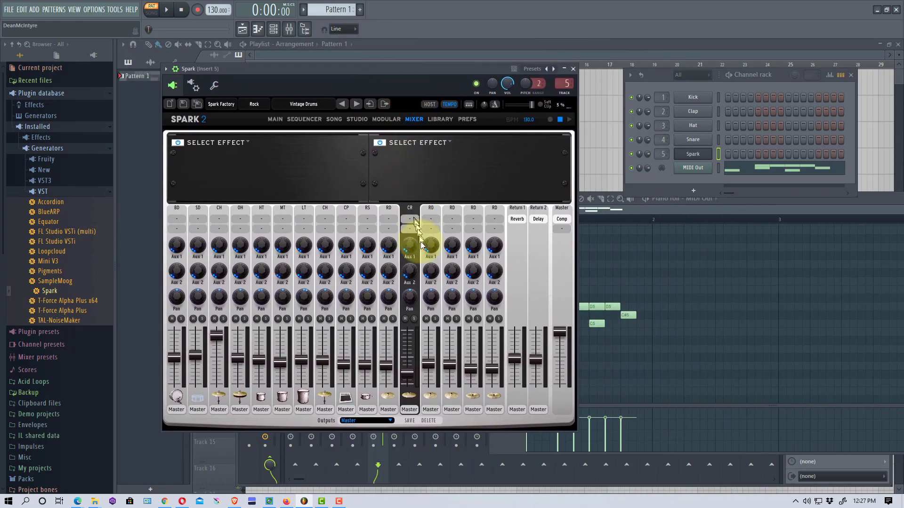
mouse_move(427, 250)
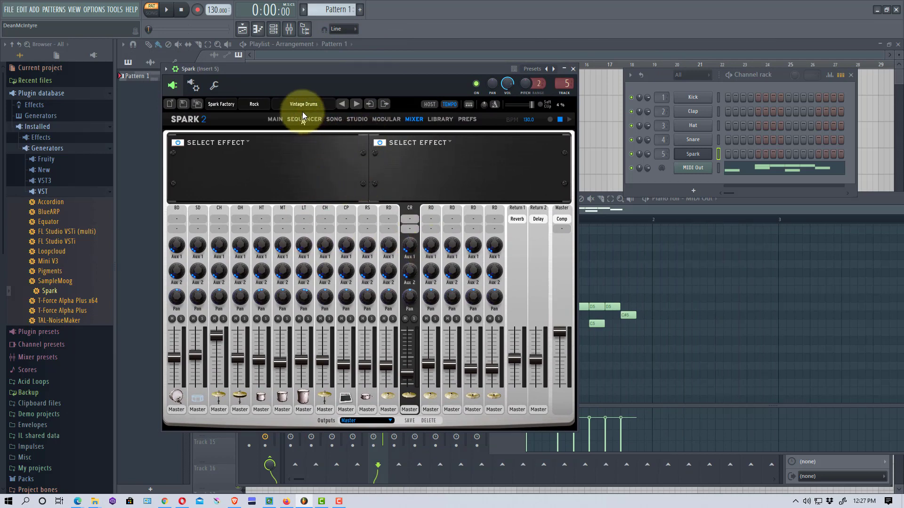
Step: Open Spark's Studio Library, check its instrument list, return to the kit list, and reposition the window
click(362, 122)
click(438, 122)
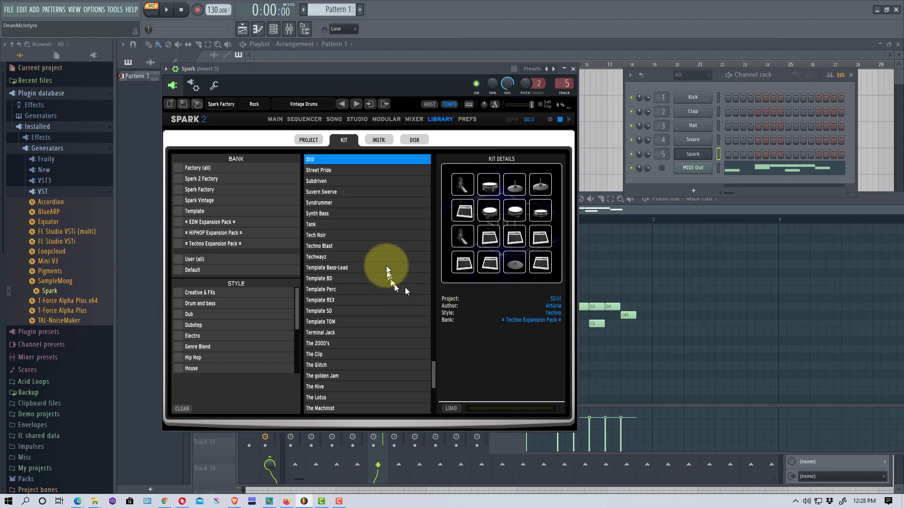
click(385, 138)
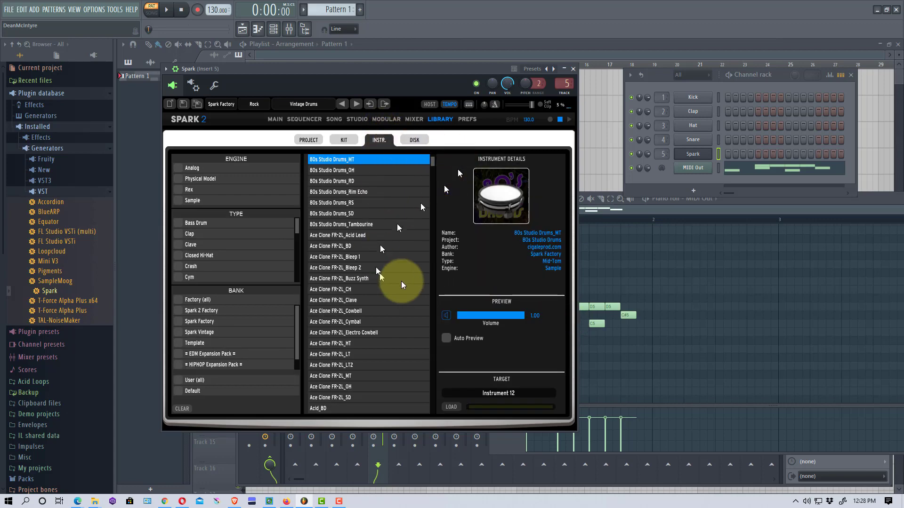
click(344, 139)
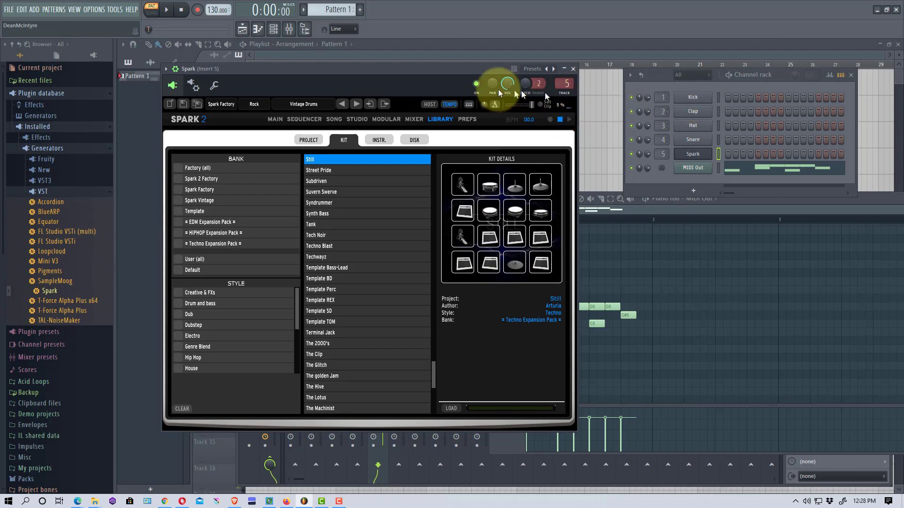
drag(460, 72, 469, 101)
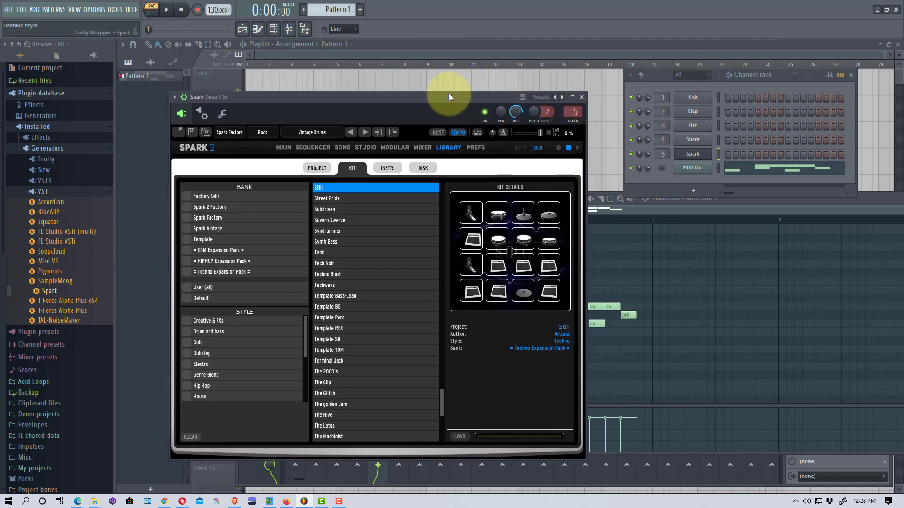